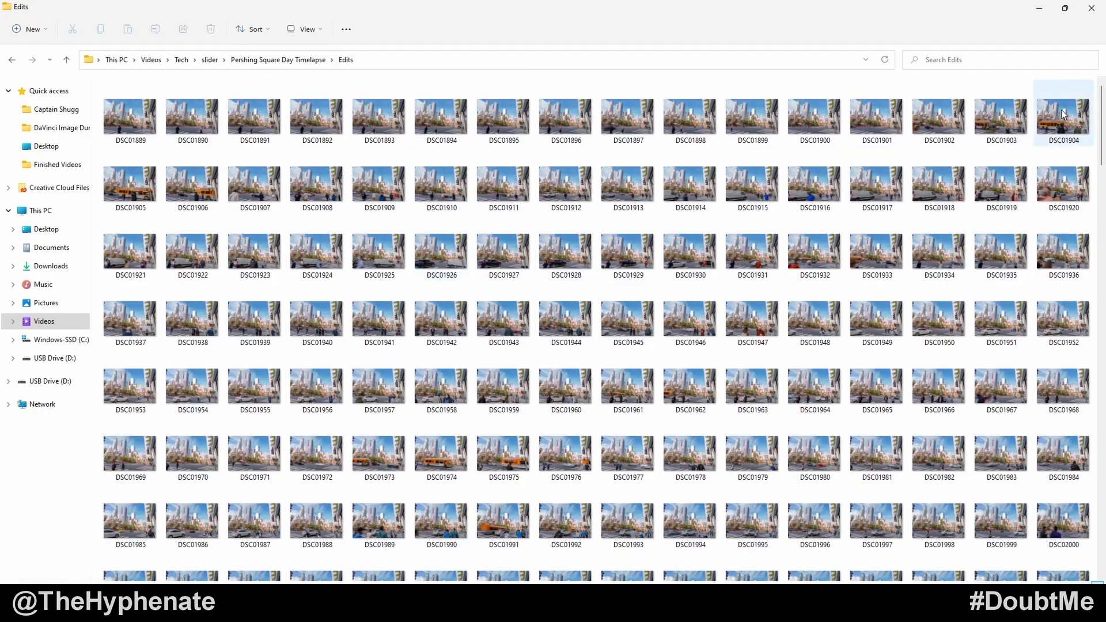
# Look through the edited timelapse photos in the Edits folder.
pyautogui.moveTo(1101, 123); pyautogui.dragTo(1101, 524)
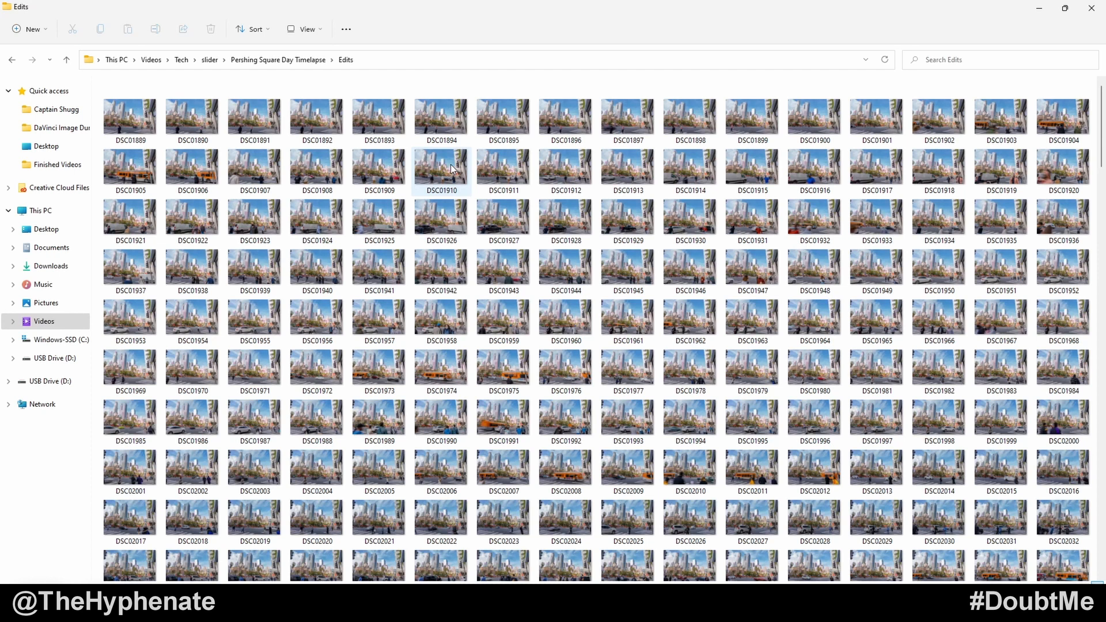
pyautogui.click(125, 107)
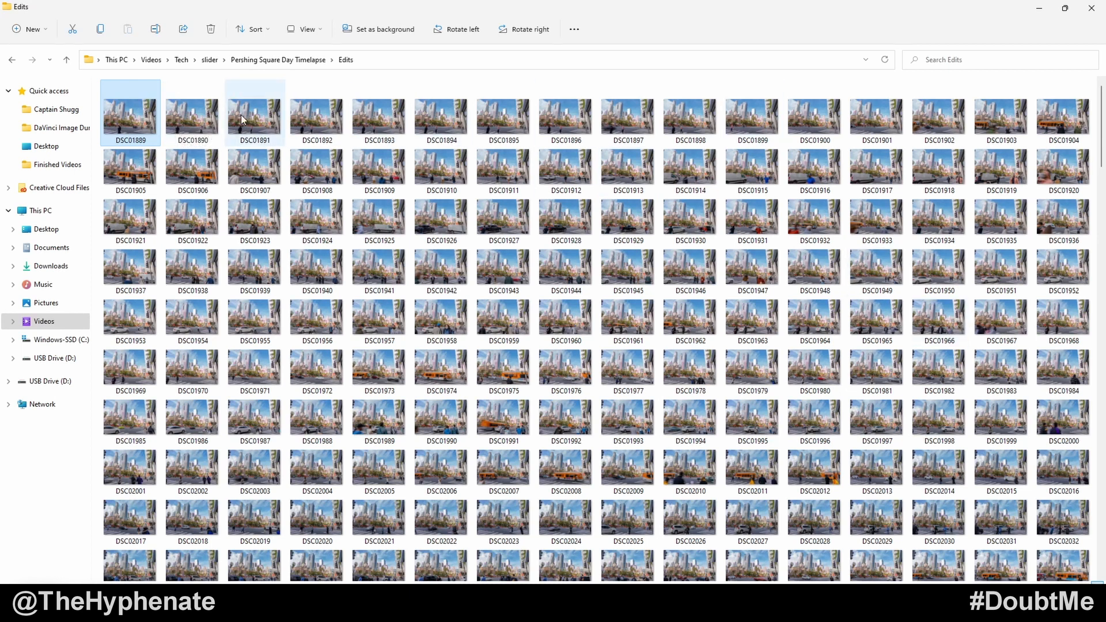
pyautogui.click(224, 115)
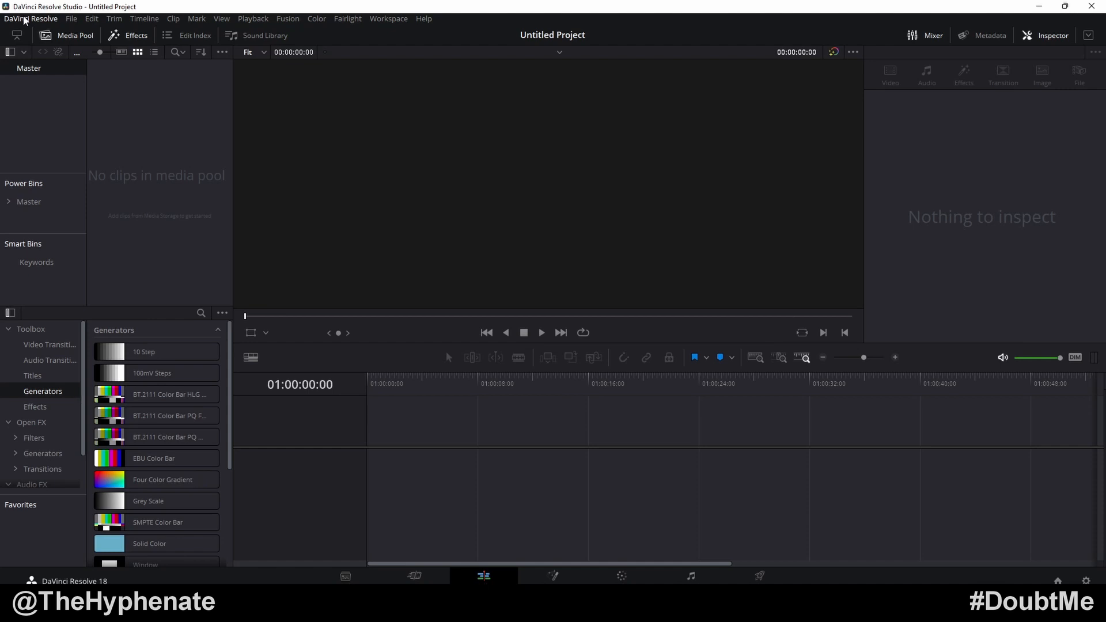
# Set the standard still duration to 1 frame in DaVinci Resolve's user editing preferences and save them.
pyautogui.click(26, 20)
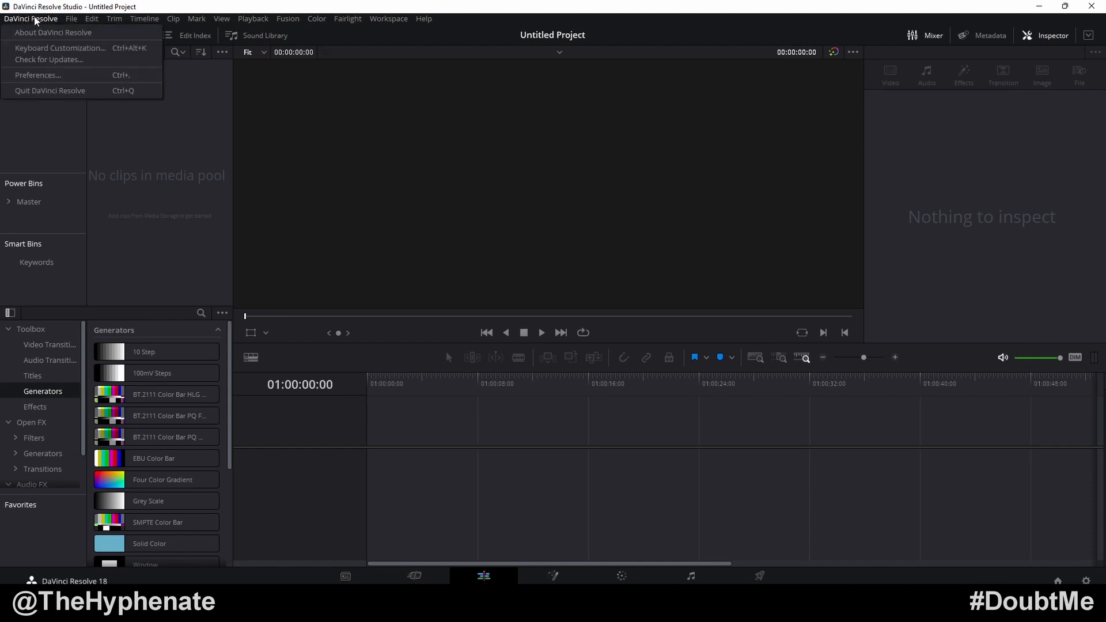
pyautogui.click(40, 75)
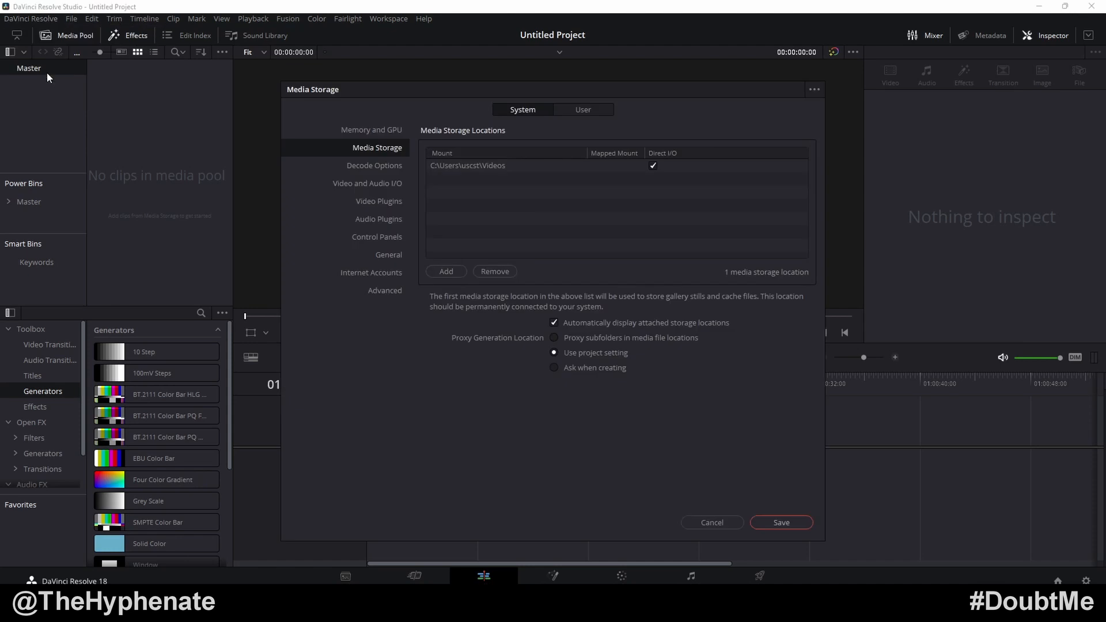
pyautogui.click(577, 109)
pyautogui.click(396, 166)
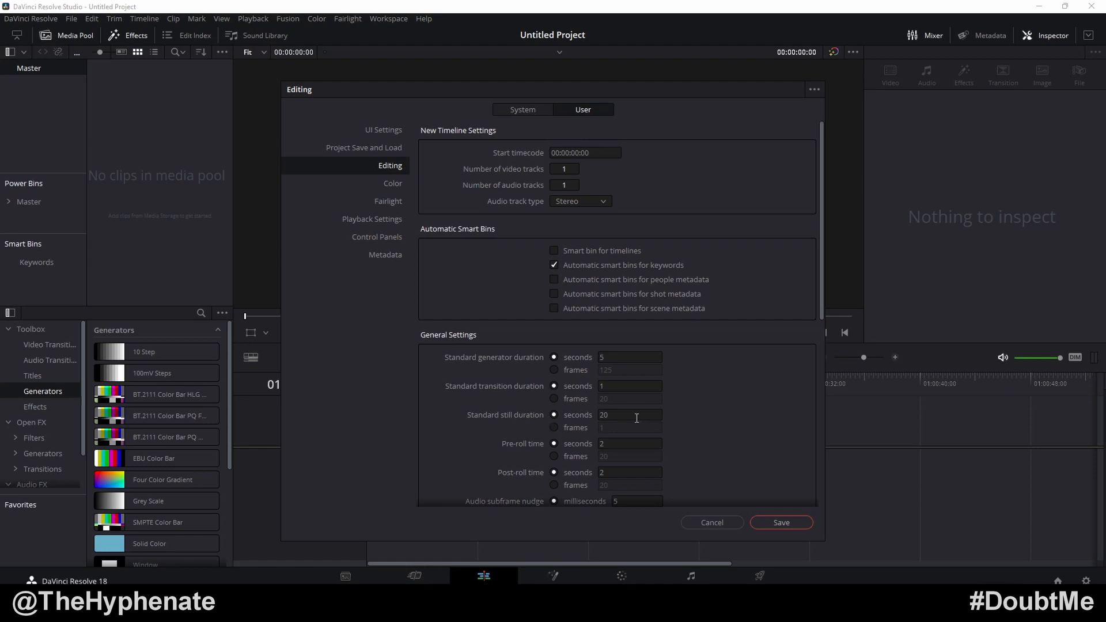
pyautogui.click(557, 427)
pyautogui.click(781, 523)
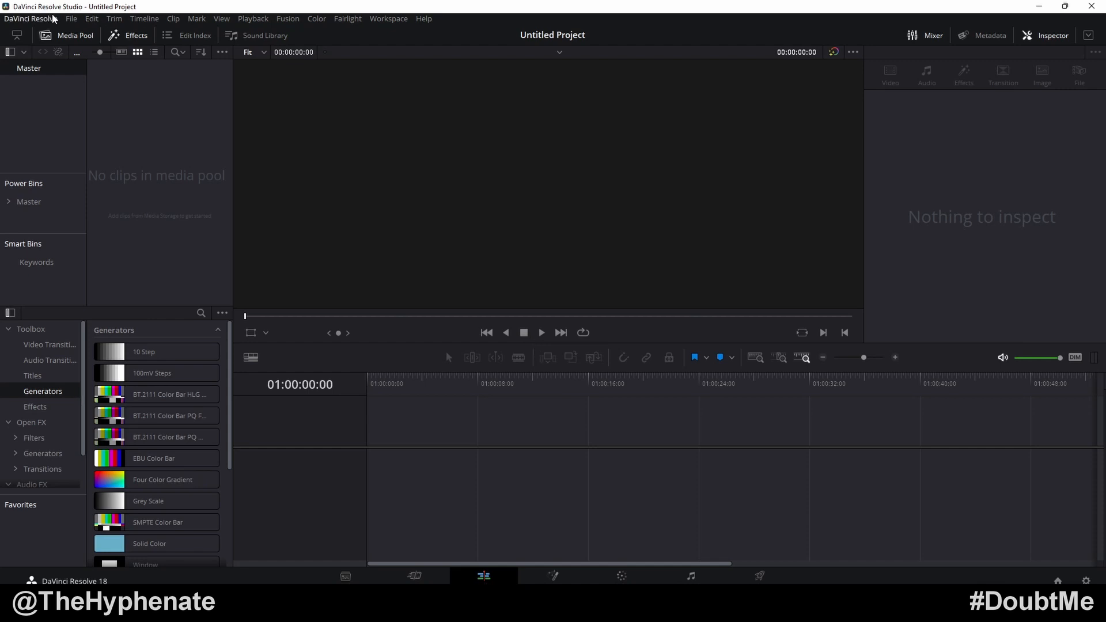
# Check the timeline resolution and frame rate in the project settings, leaving them as they are.
pyautogui.click(69, 20)
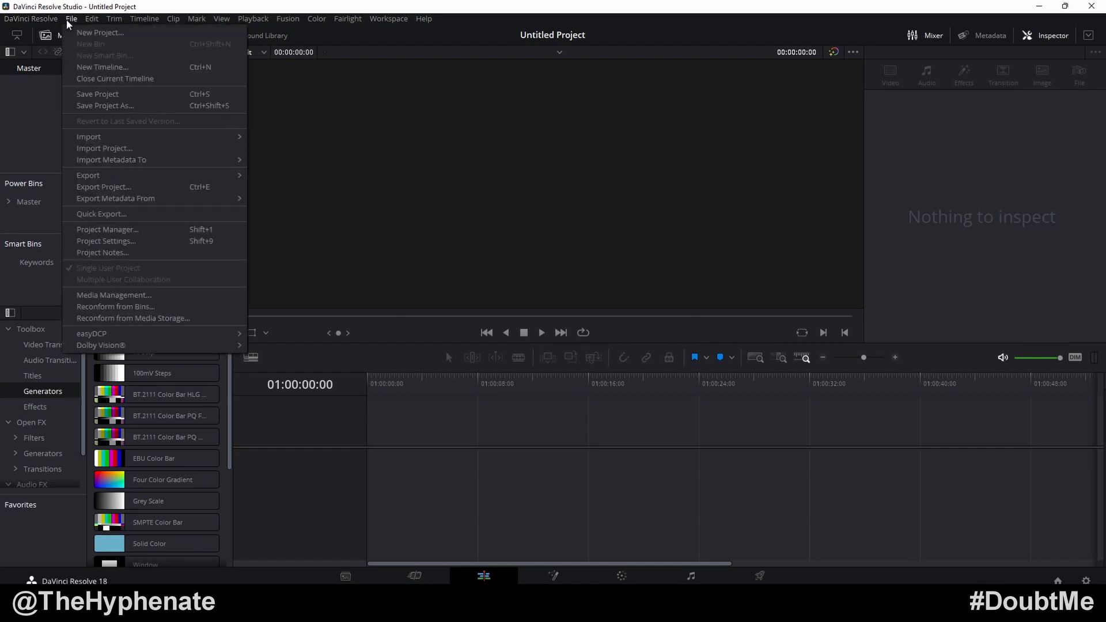
pyautogui.click(143, 241)
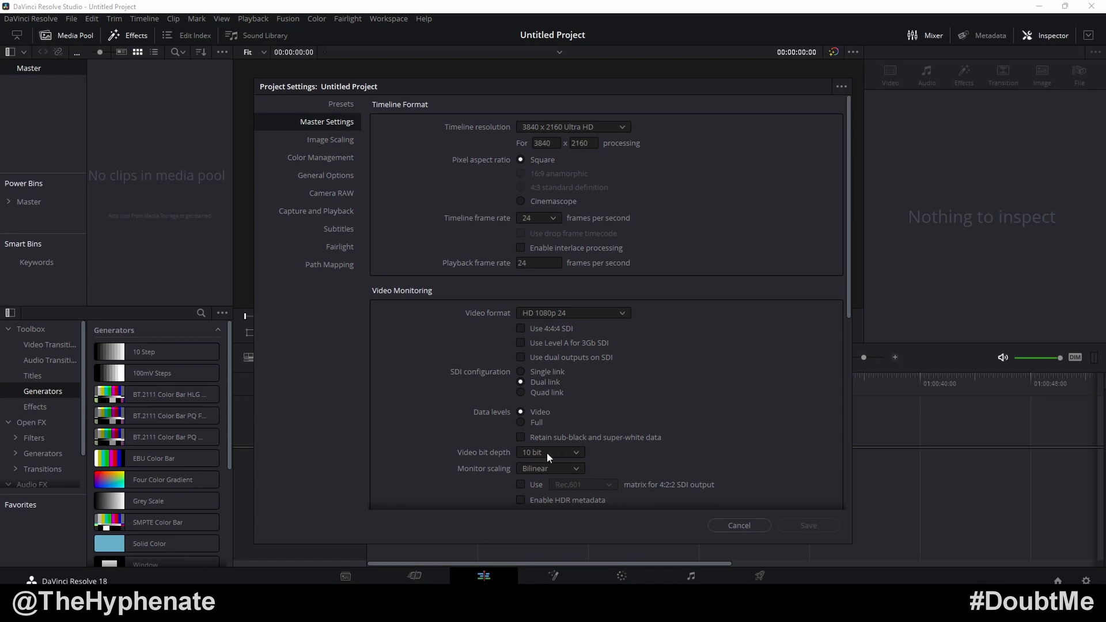
pyautogui.press('Escape')
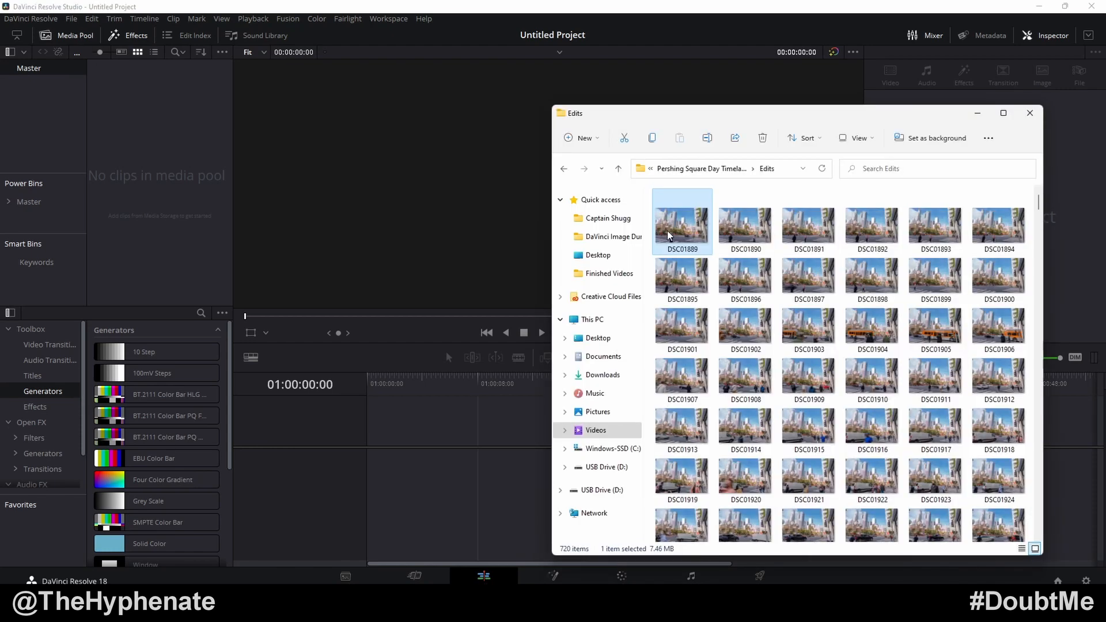
# Place all photos from the Edits folder at the start of the timeline as one image sequence clip.
pyautogui.hotkey('ctrl', 'a')
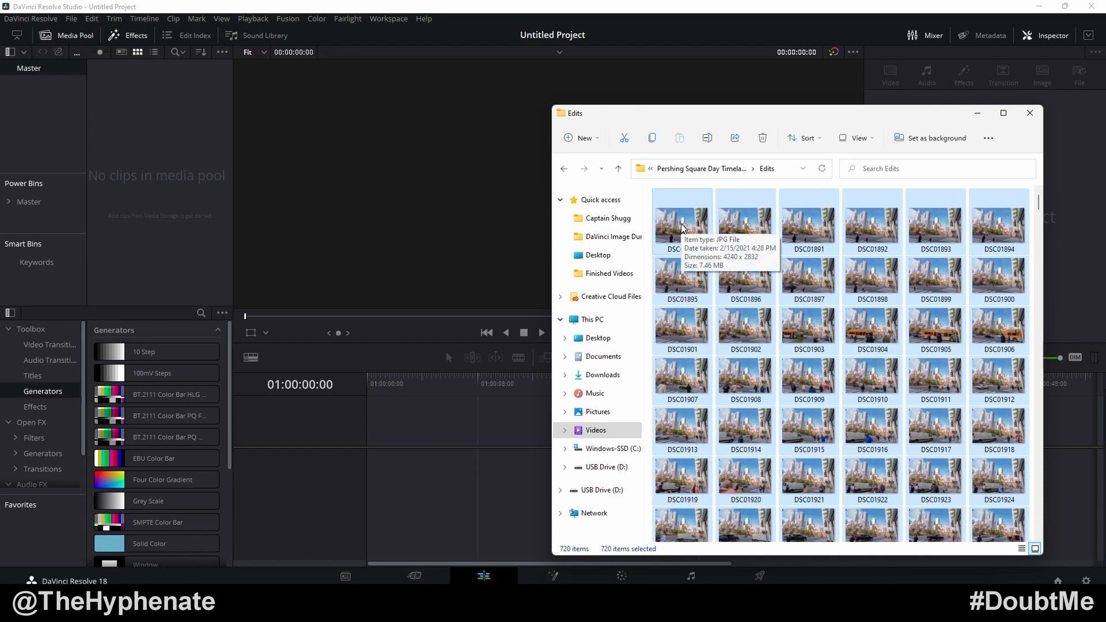
pyautogui.moveTo(682, 228); pyautogui.dragTo(365, 462)
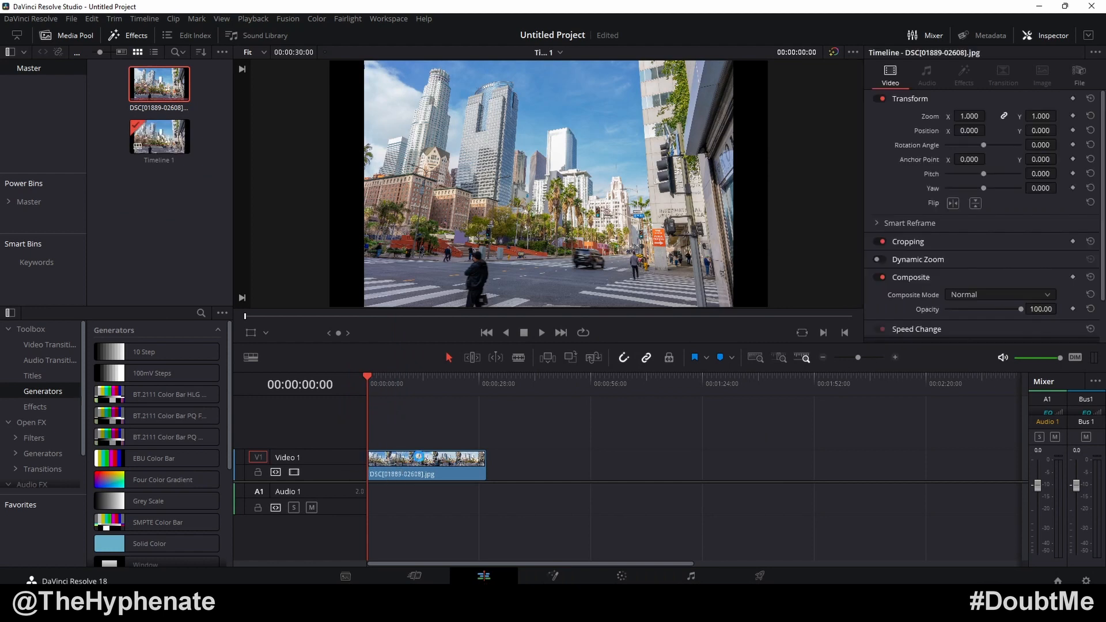
pyautogui.scroll(1, 362, 460)
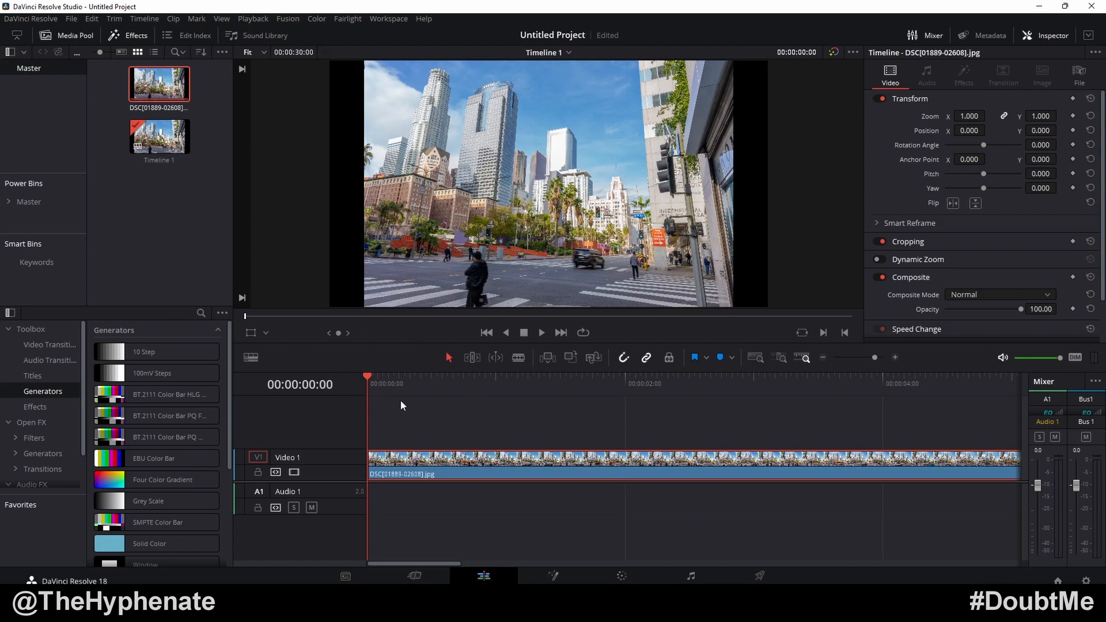
pyautogui.scroll(-5, 576, 442)
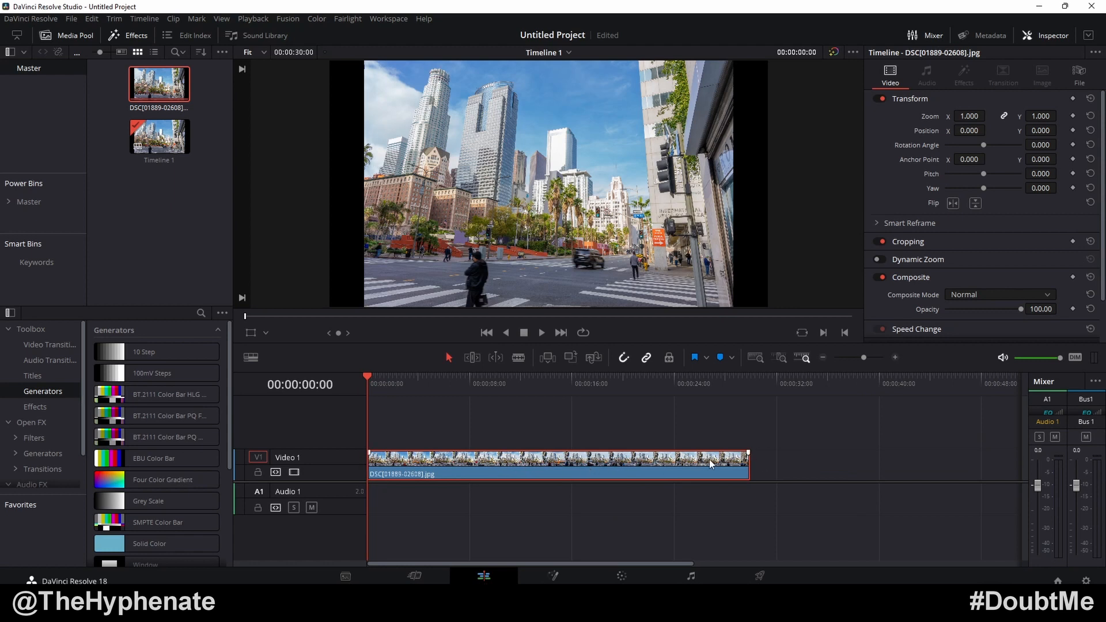
# Play the timelapse clip and examine the dimensions of the source photos in the Edits folder.
pyautogui.press('space')
pyautogui.hotkey('alt', 'Tab')
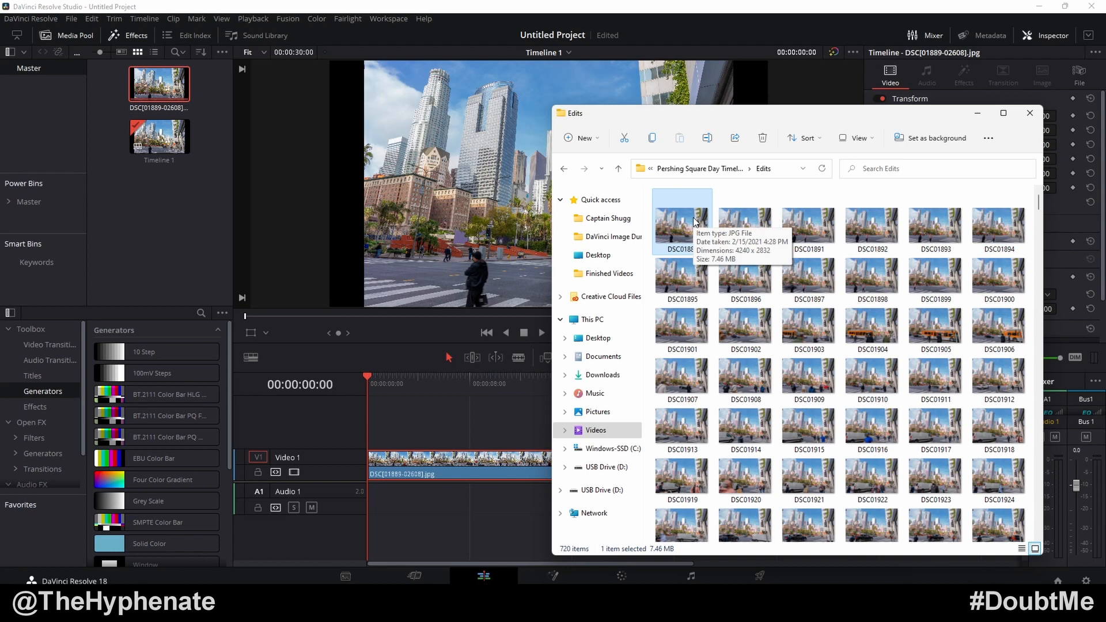
pyautogui.click(754, 100)
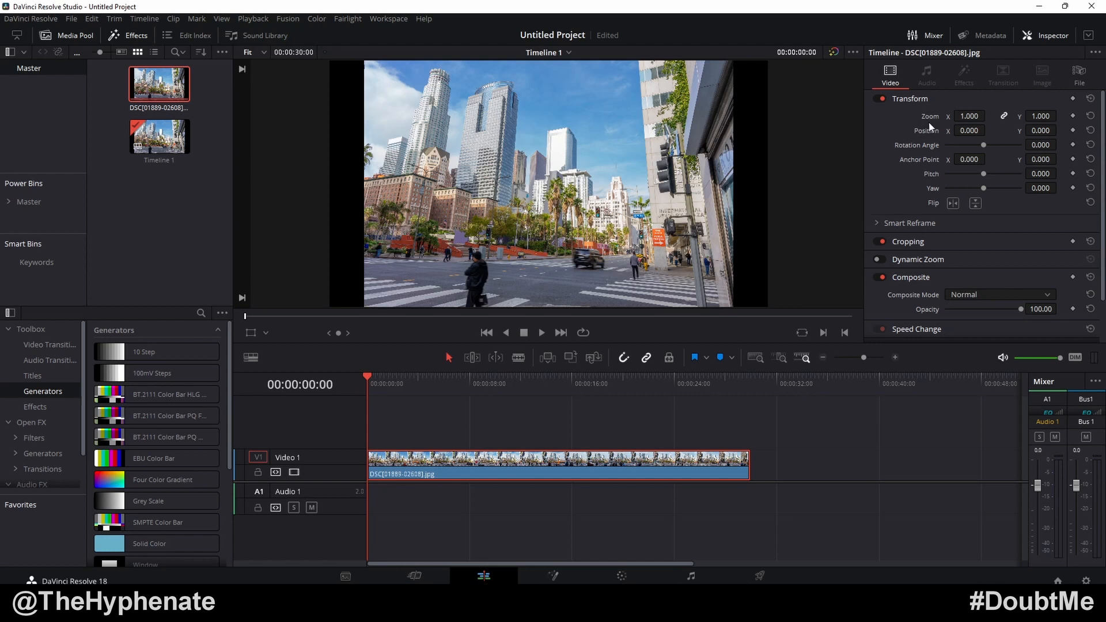
# Set the clip's zoom to 1.190 and its Y position to -182 to fill the frame, and play it.
pyautogui.moveTo(960, 116); pyautogui.dragTo(967, 116)
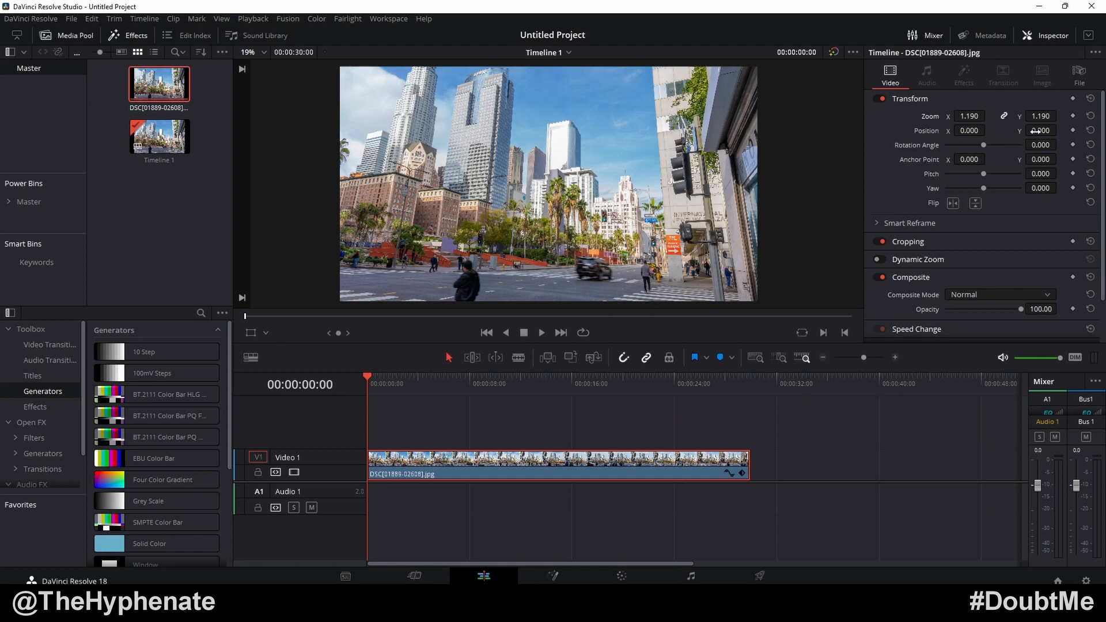
pyautogui.moveTo(1036, 131); pyautogui.dragTo(993, 131)
pyautogui.press('space')
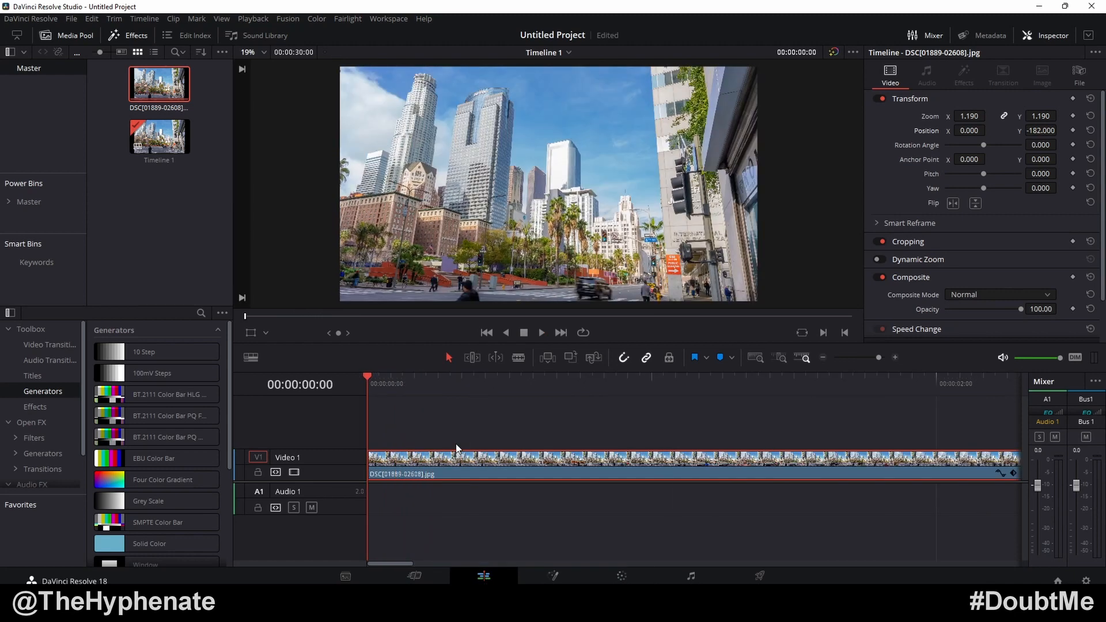
# Trim about five frames off the start of the clip, keeping it at the beginning of the timeline.
pyautogui.press('Right')
pyautogui.press('Right')
pyautogui.press('Left')
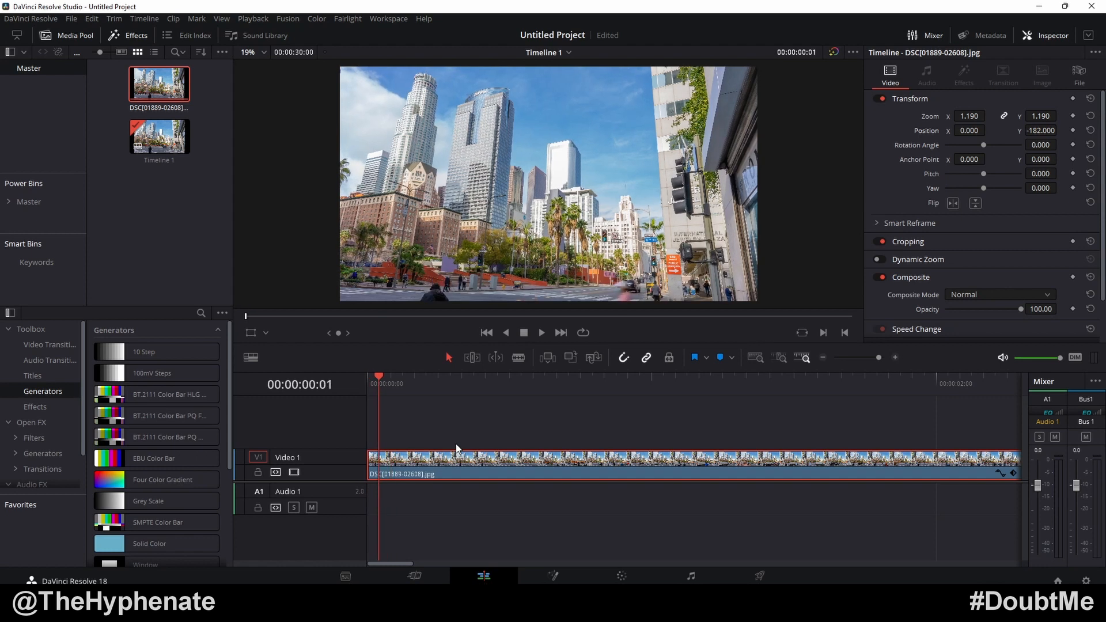
pyautogui.press('Left')
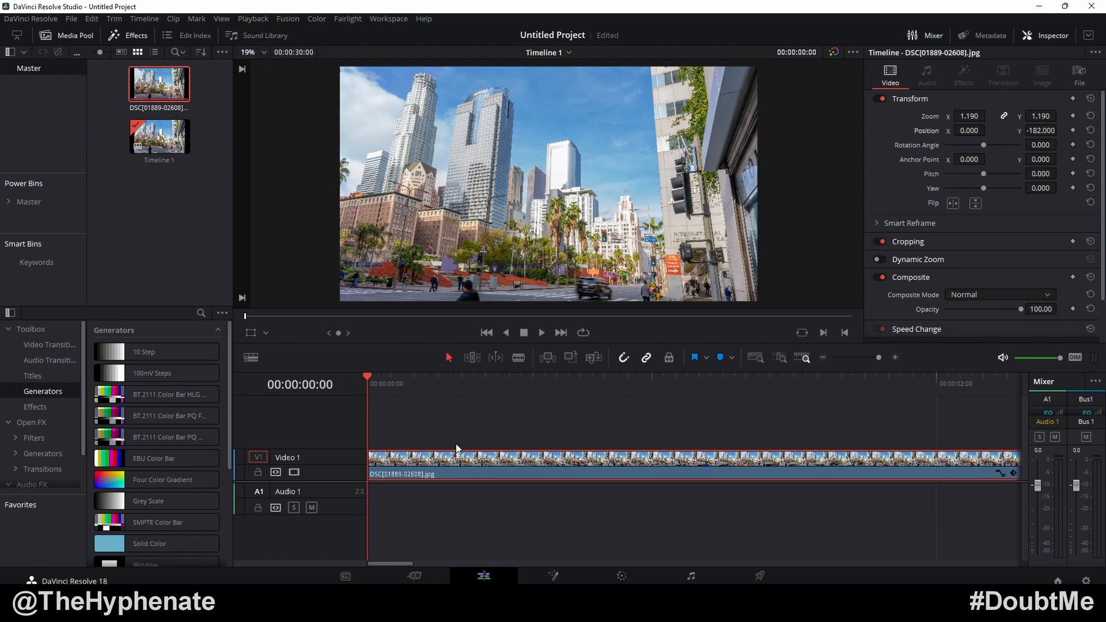
pyautogui.moveTo(374, 461); pyautogui.dragTo(402, 462)
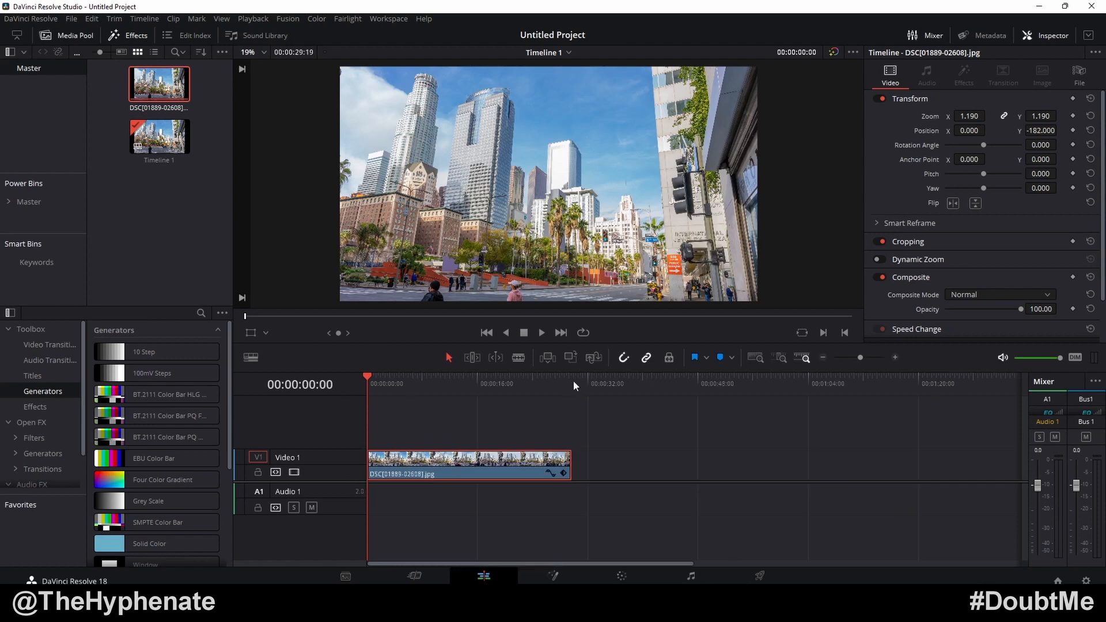
# Trim about eight frames off the end of the clip, to a duration of 00:00:29:11.
pyautogui.click(572, 380)
pyautogui.hotkey('ctrl', '=')
pyautogui.hotkey('ctrl', '=')
pyautogui.hotkey('ctrl', '=')
pyautogui.hotkey('ctrl', '=')
pyautogui.hotkey('ctrl', '=')
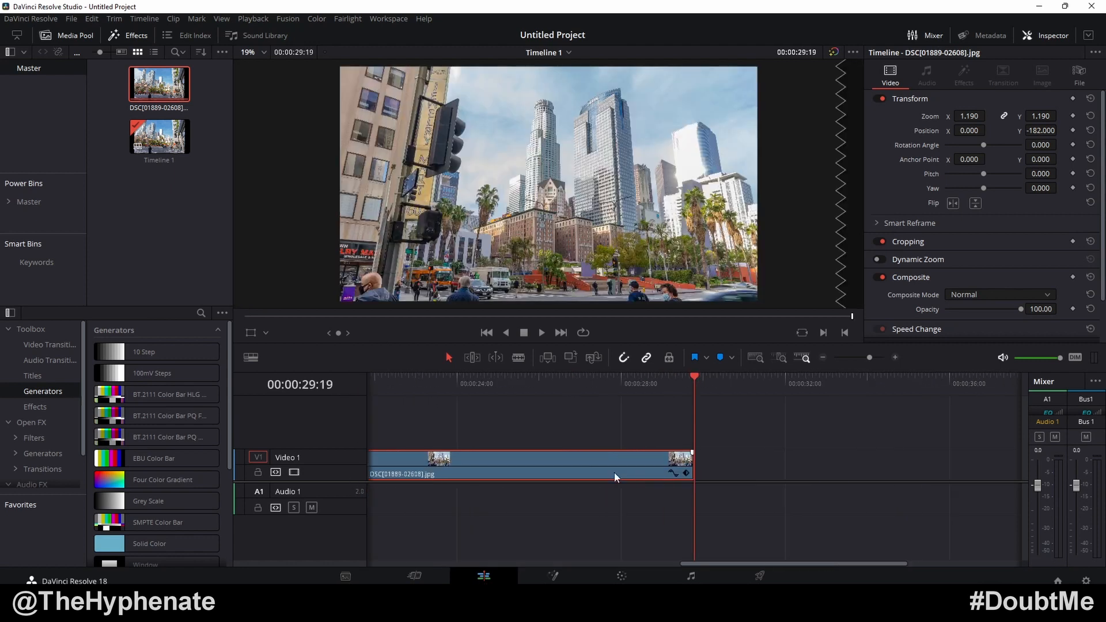
pyautogui.click(685, 467)
pyautogui.moveTo(683, 467); pyautogui.dragTo(611, 467)
pyautogui.click(455, 459)
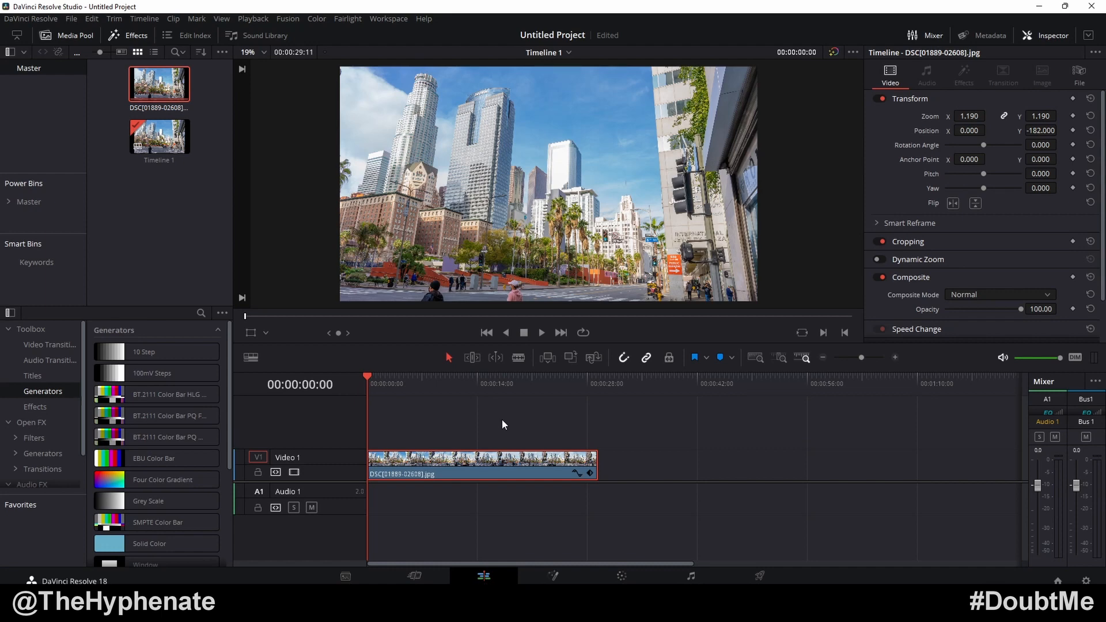
# Play the trimmed clip and add keyframes for all its transform parameters at its start.
pyautogui.press('space')
pyautogui.click(1073, 100)
# Keyframe a zoom of 1.310 and an X position of -171 at the clip's end, and play the animation.
pyautogui.press('Down')
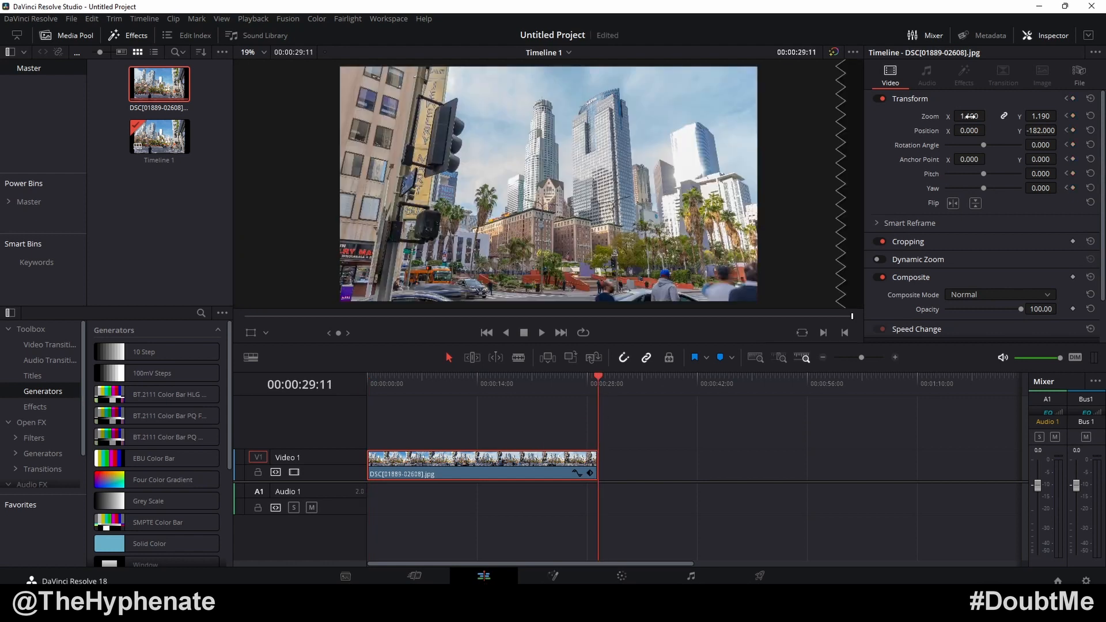
pyautogui.moveTo(970, 116); pyautogui.dragTo(988, 130)
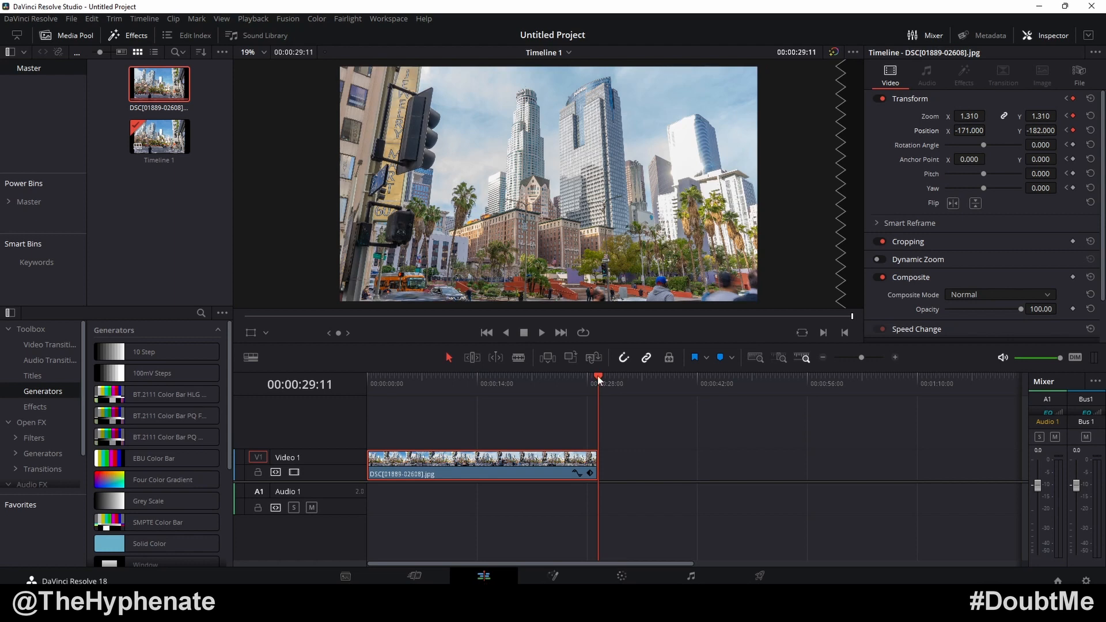
pyautogui.press('Home')
pyautogui.press('space')
# Raise the zoom at the clip's end to 1.800 and play the stronger zoom-in from the start.
pyautogui.moveTo(970, 114); pyautogui.dragTo(988, 115)
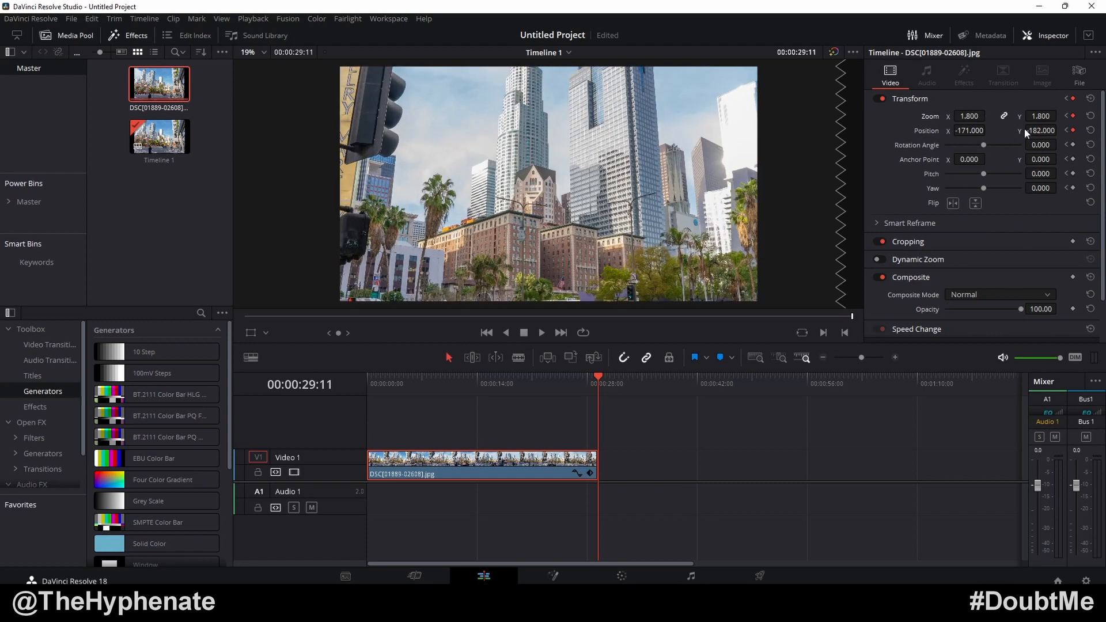
pyautogui.press('Home')
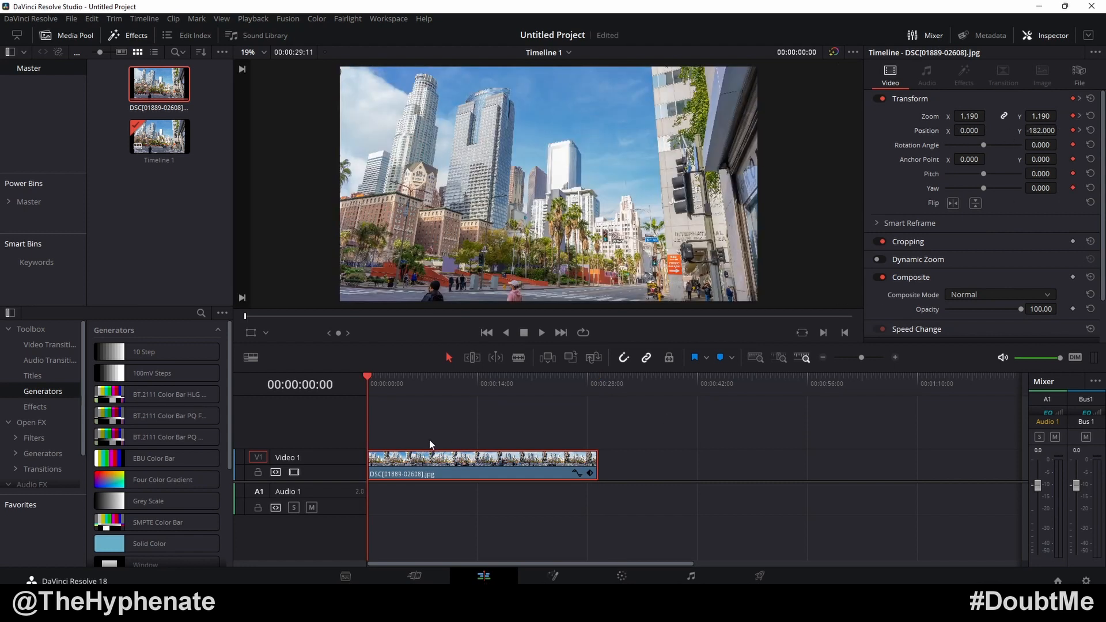
pyautogui.press('space')
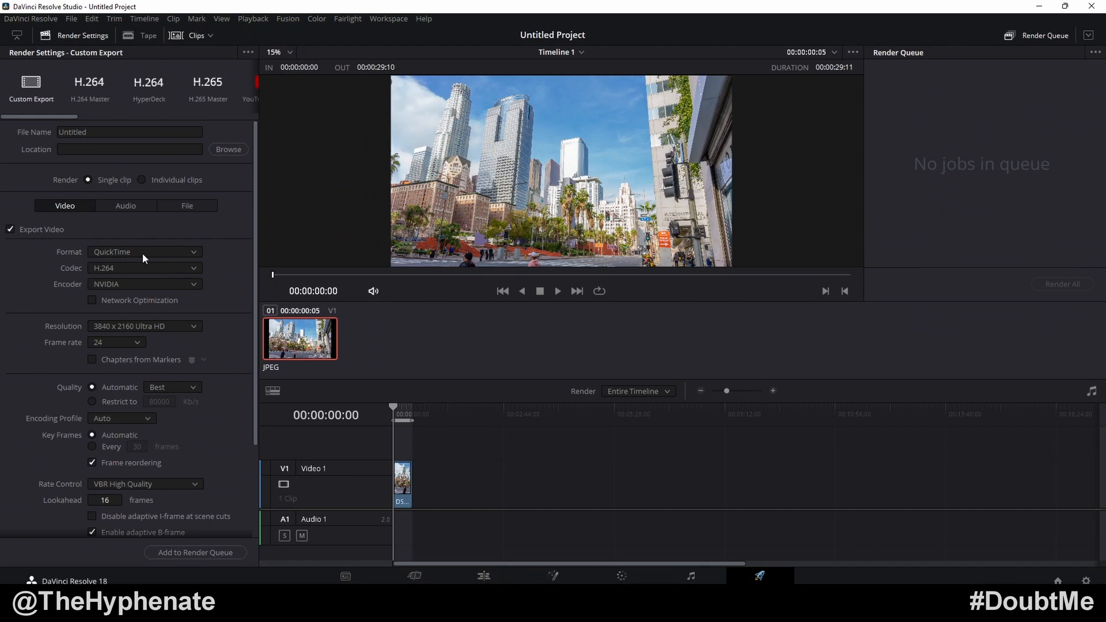
# Queue a render named Pershing Square Timelapse 4K to the Videos folder, in MP4 format with the H.265 codec.
pyautogui.click(118, 251)
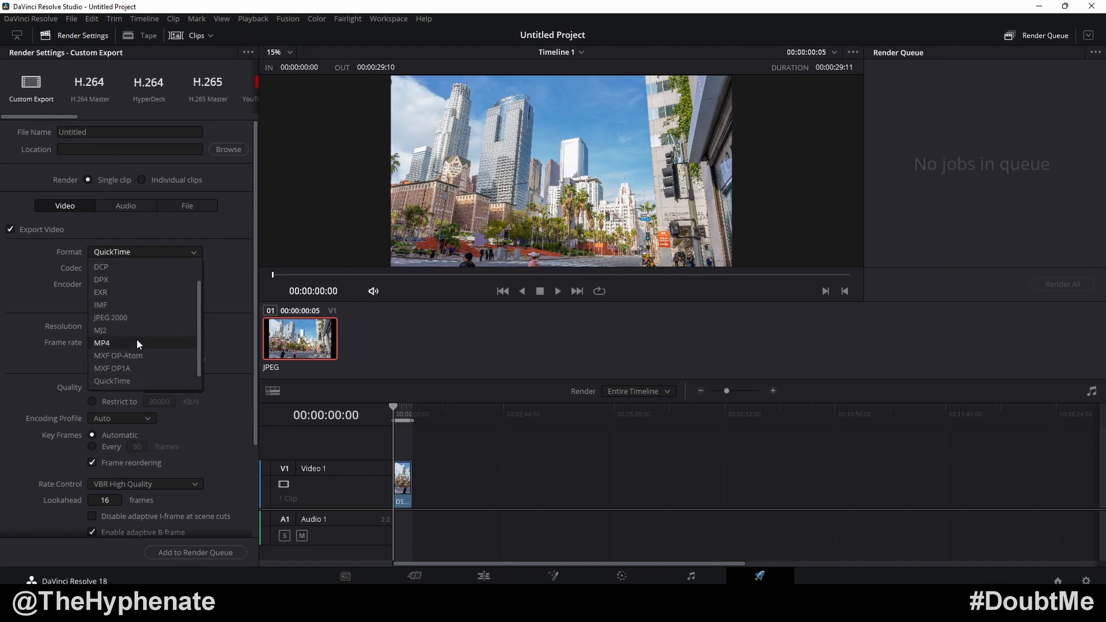
pyautogui.click(138, 344)
pyautogui.click(116, 269)
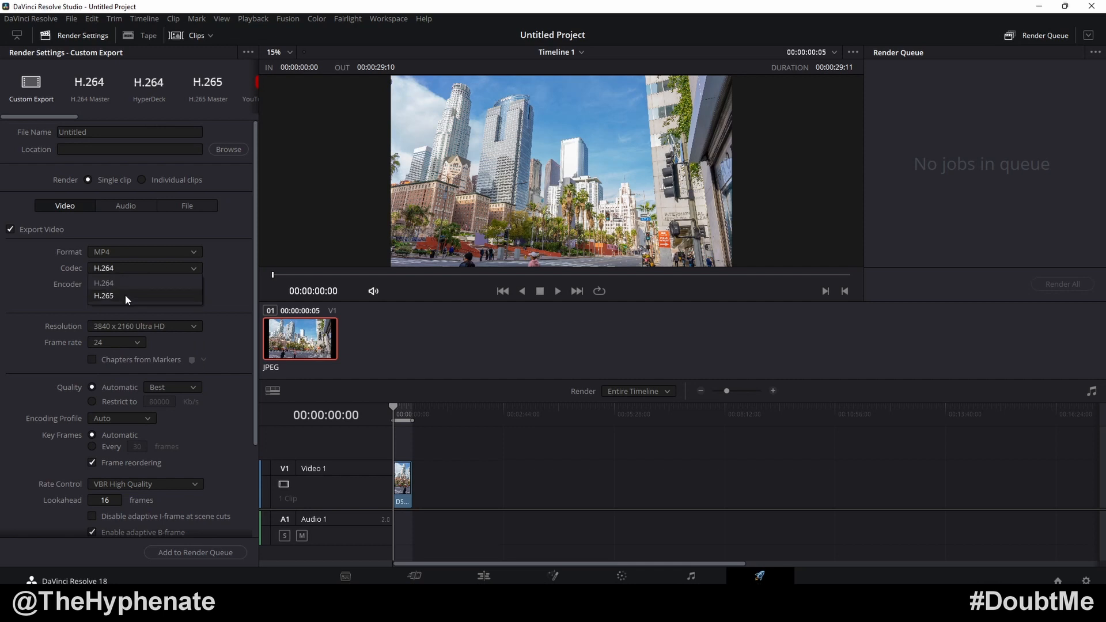
pyautogui.click(126, 295)
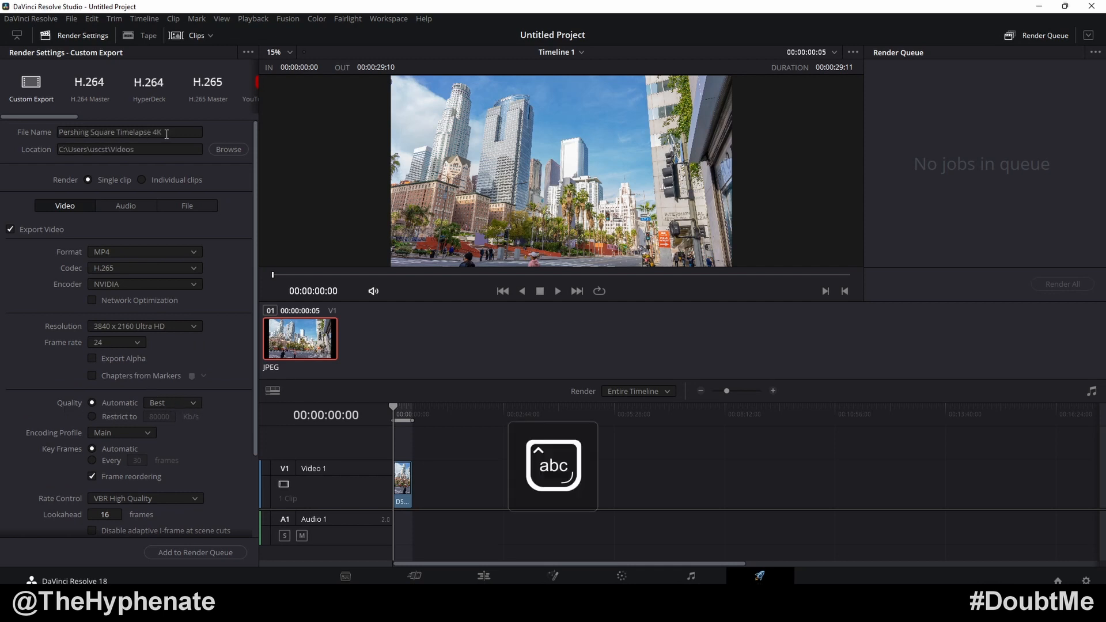
pyautogui.click(195, 553)
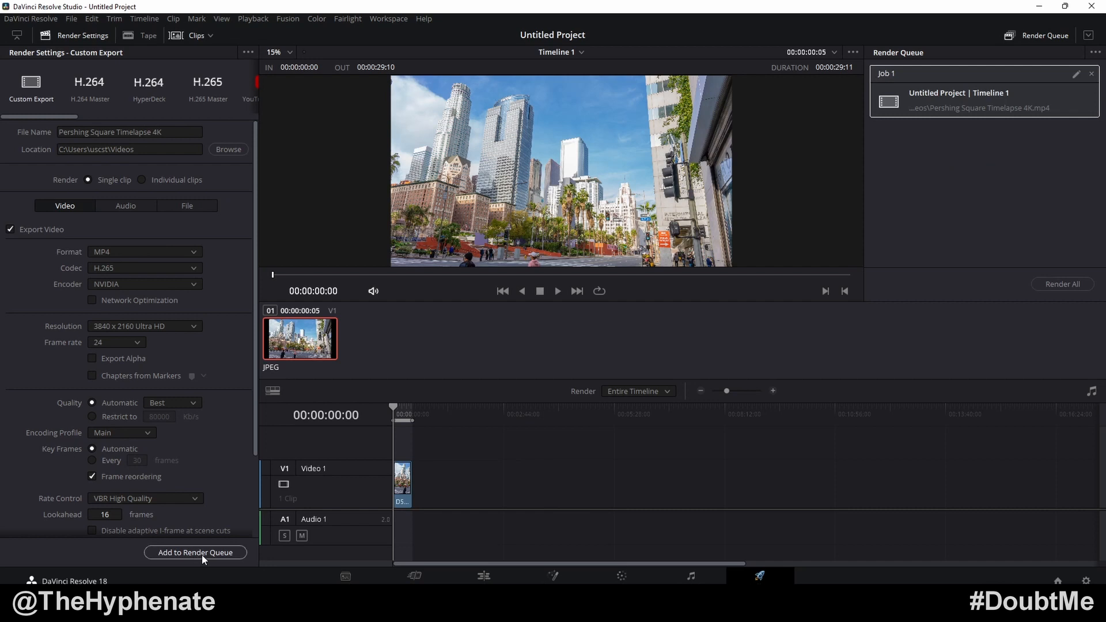